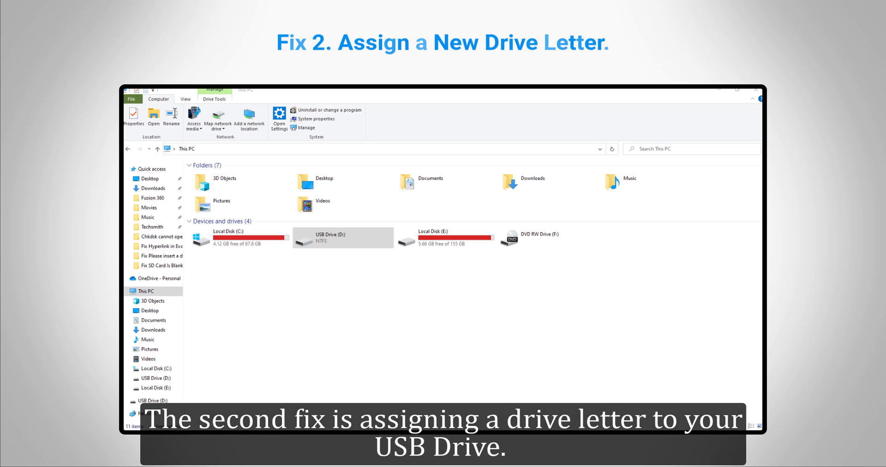
Launch Disk Management by searching 'diskmana'.
key(super)
text(diskm)
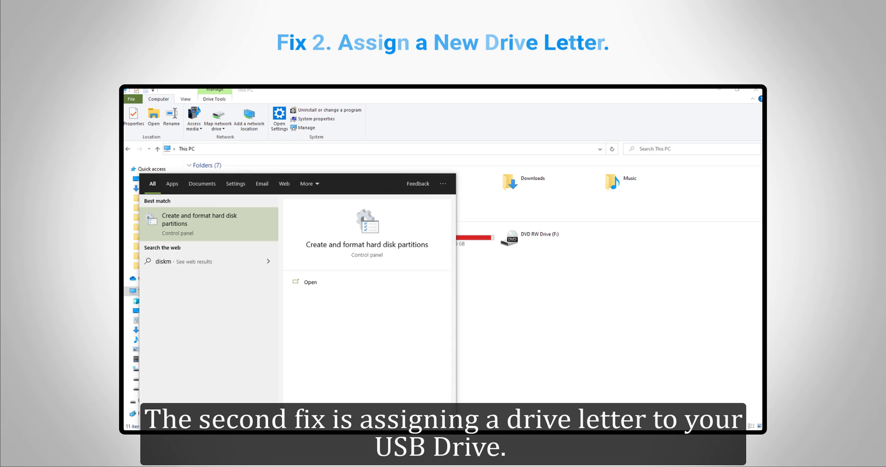
text(anag)
key(Return)
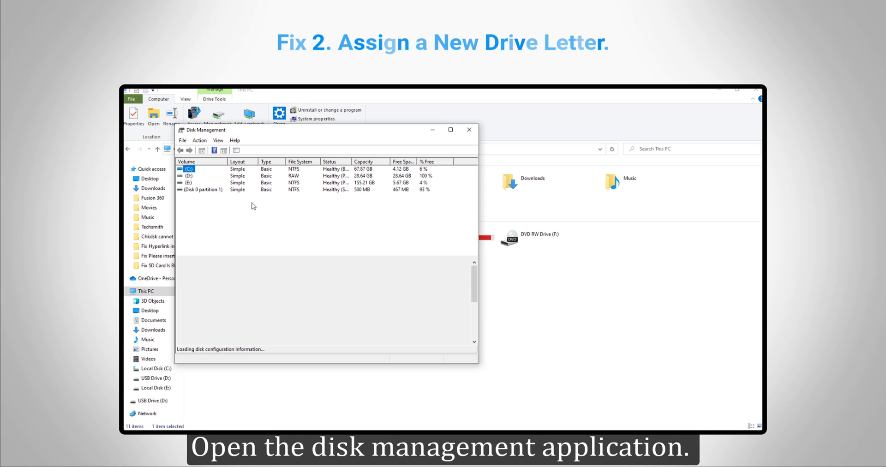
Change the USB volume's drive letter from D: to H: and accept the warning.
right_click(188, 176)
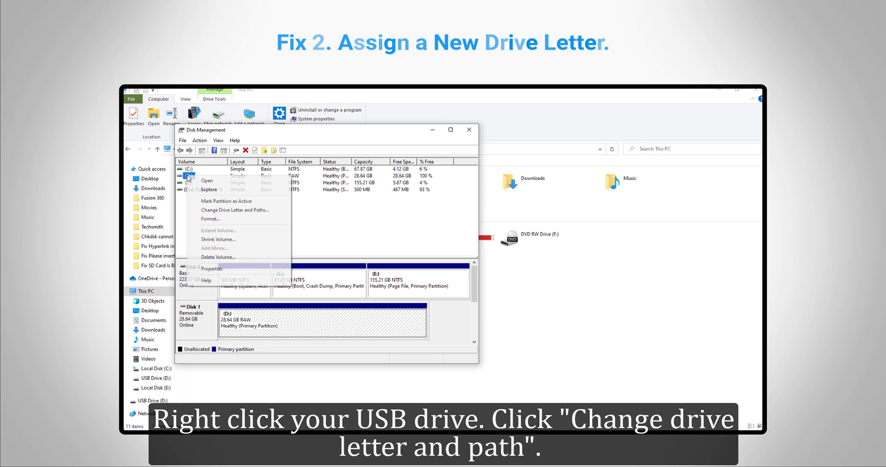
click(213, 210)
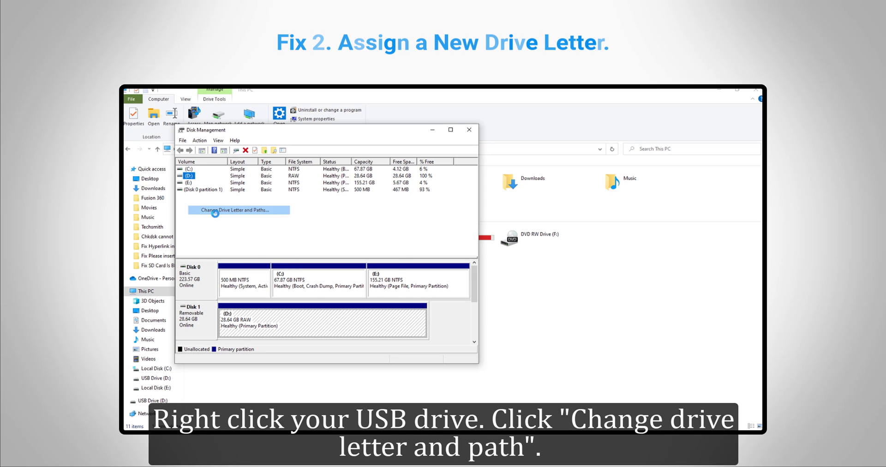
click(291, 274)
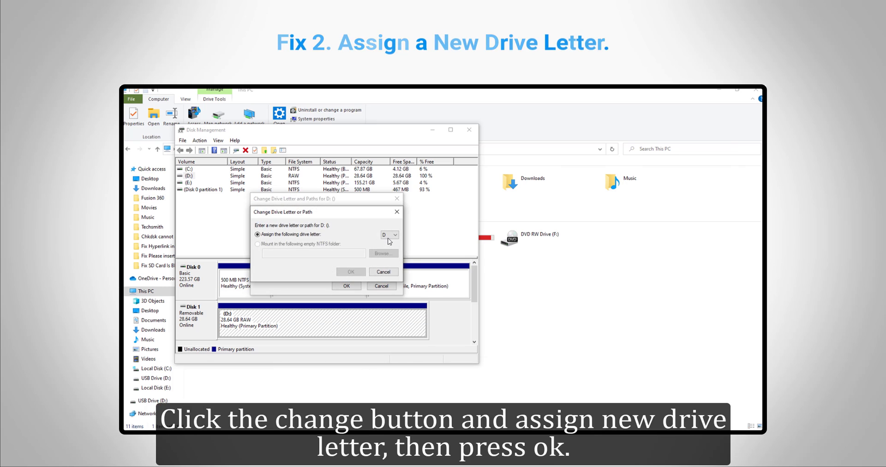
click(389, 235)
click(389, 267)
click(349, 273)
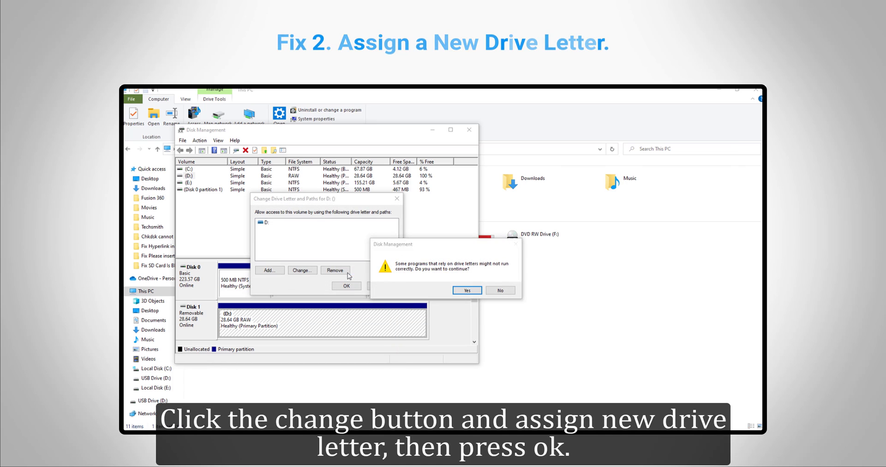
click(461, 289)
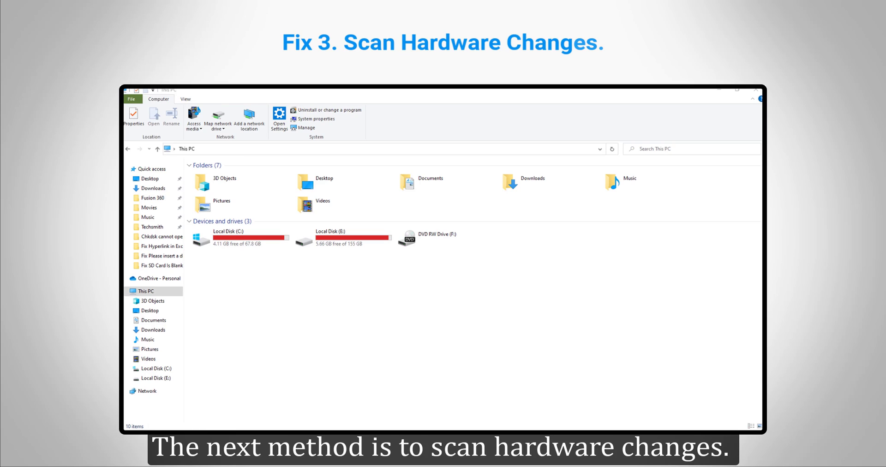
Open Device Manager, scan the computer for hardware changes, and dismiss the removable drive results.
key(super)
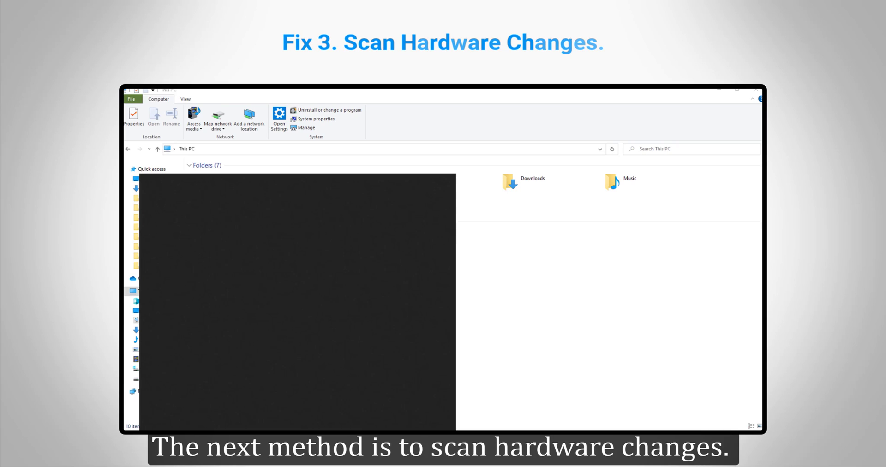
text(device ma)
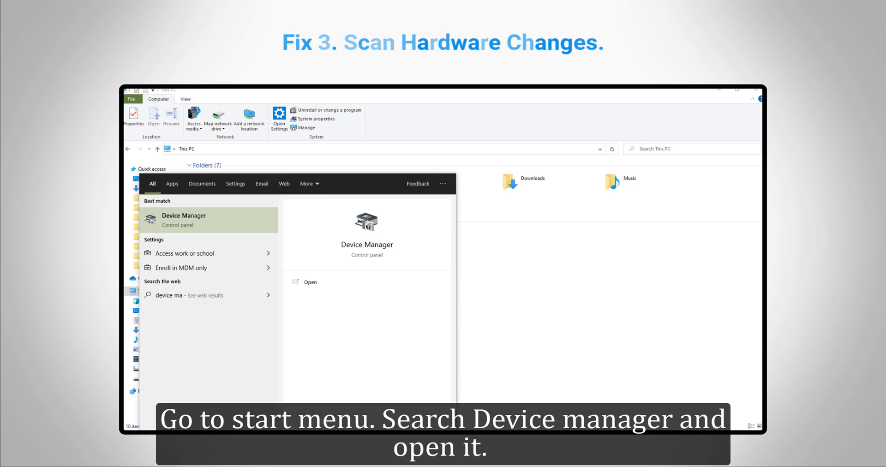
text(nager)
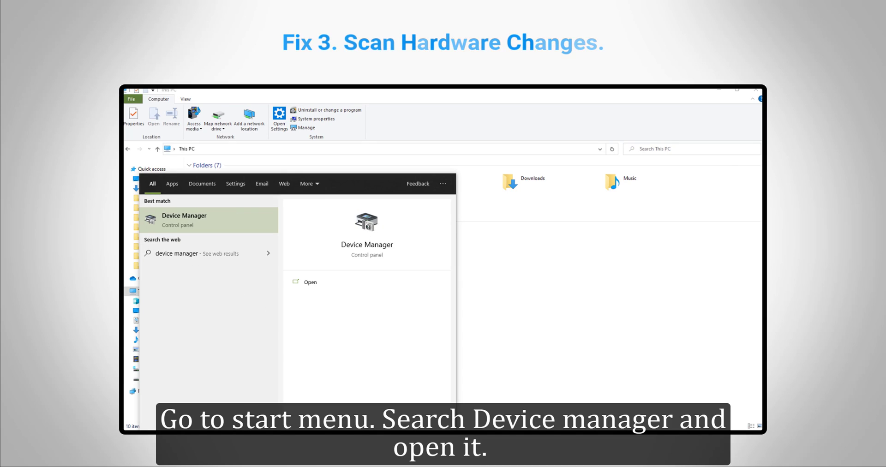
click(213, 224)
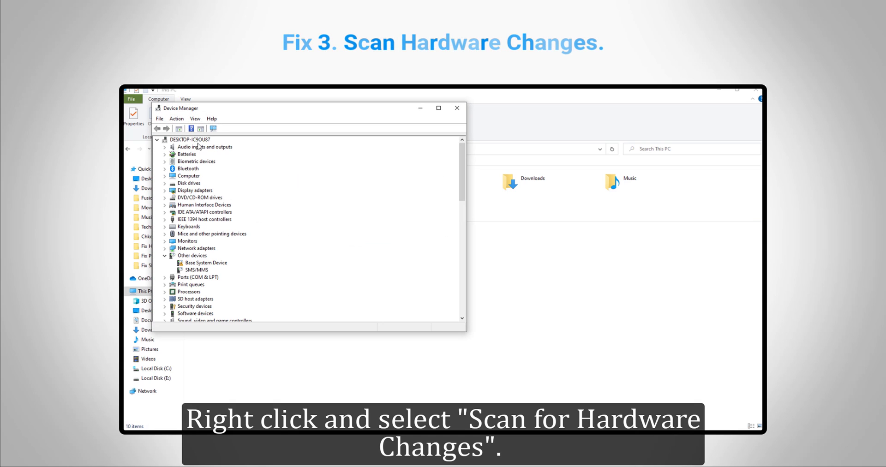
right_click(194, 142)
click(213, 148)
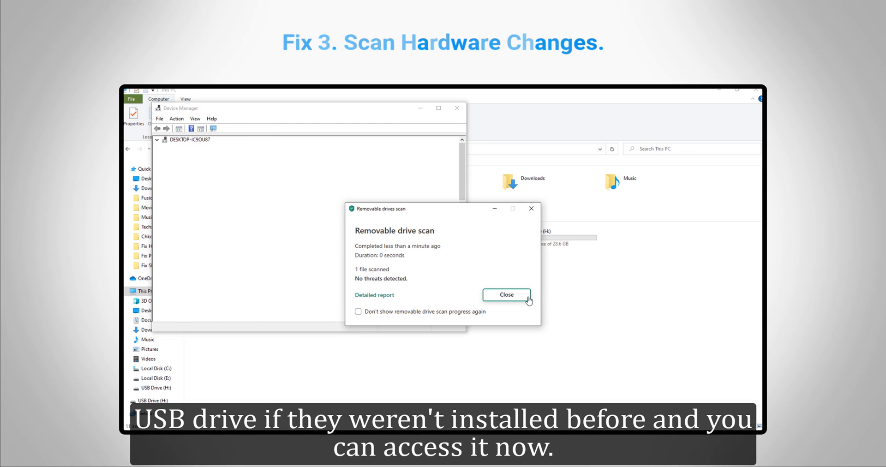
click(528, 298)
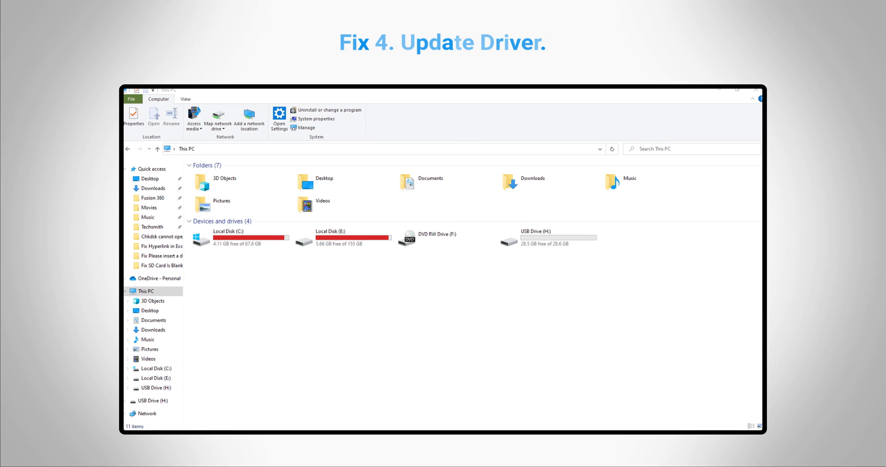
Update the USB Mass Storage Device driver under Universal Serial Bus controllers, searching automatically.
key(super)
text(device manager\)
key(Return)
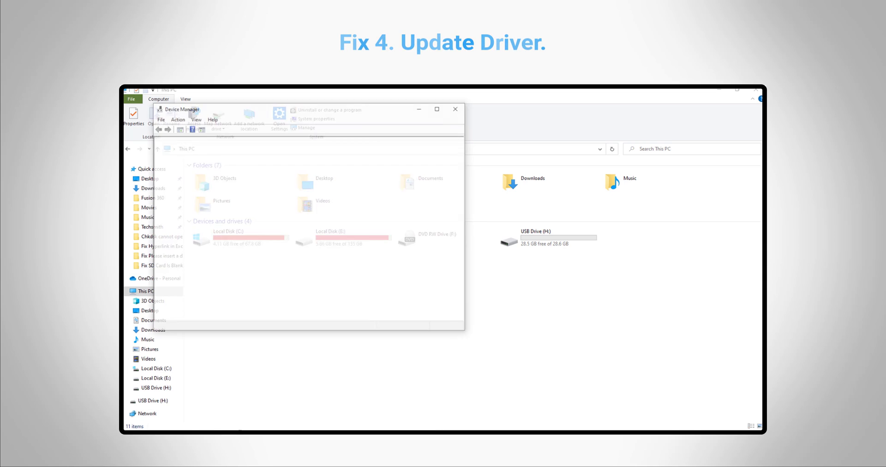
scroll(251, 274, down, 10)
scroll(223, 309, down, 9)
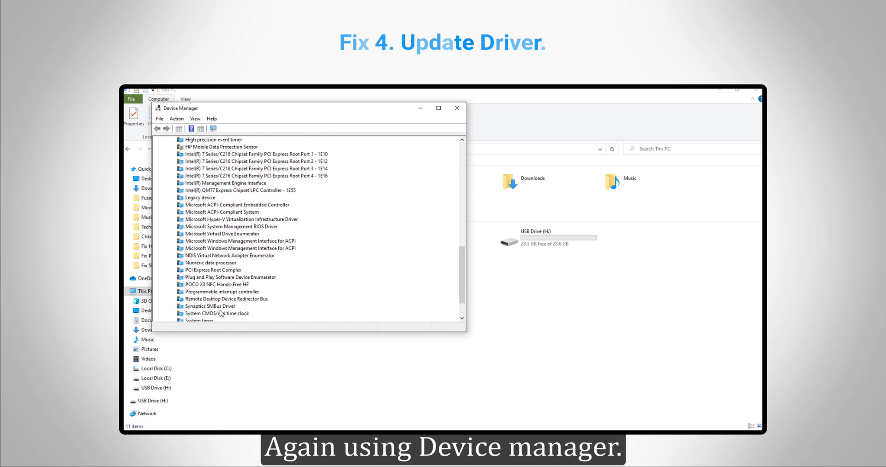
click(220, 314)
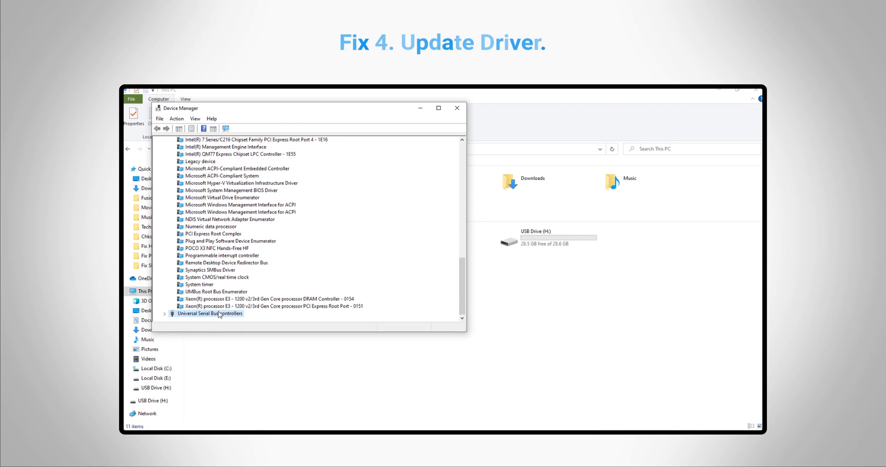
click(164, 313)
right_click(240, 293)
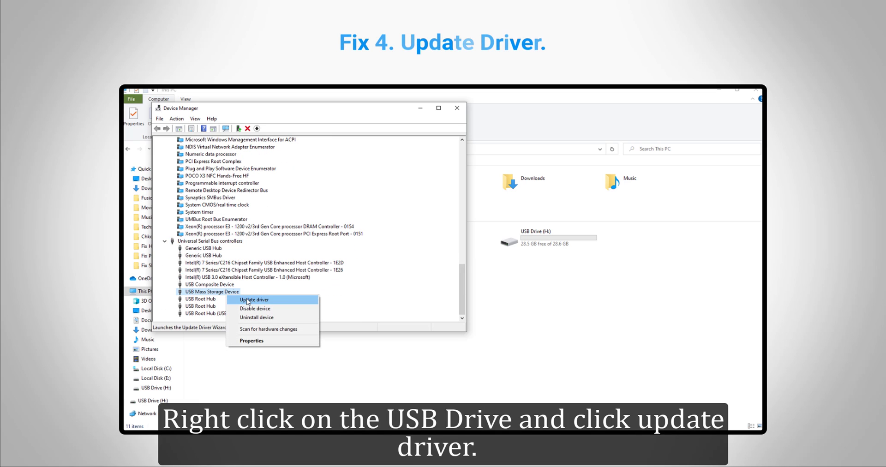
click(247, 300)
click(263, 219)
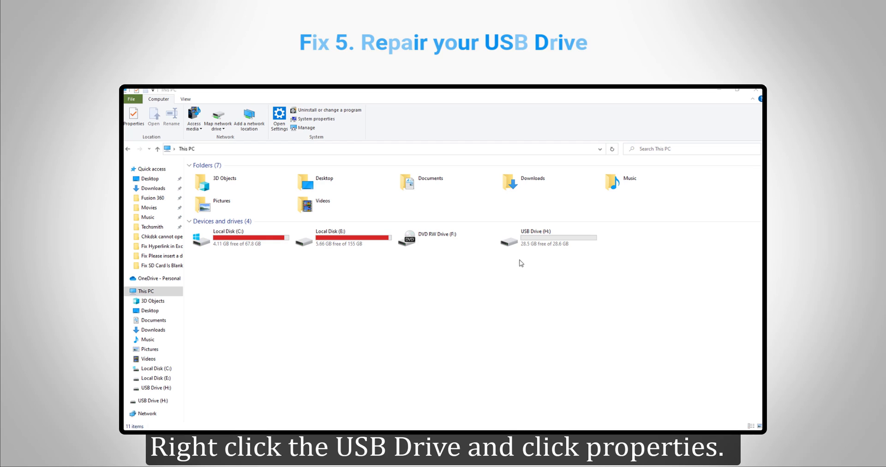
Scan and repair USB Drive (H:) for file system errors from its Tools properties.
right_click(530, 244)
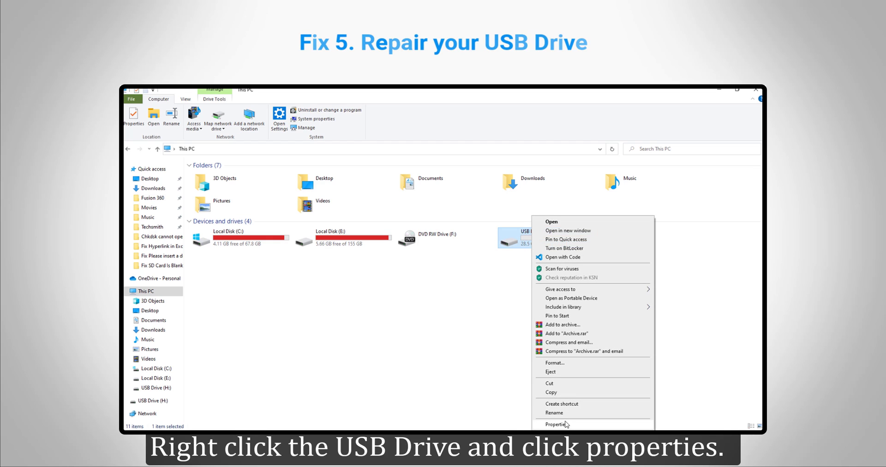
click(565, 423)
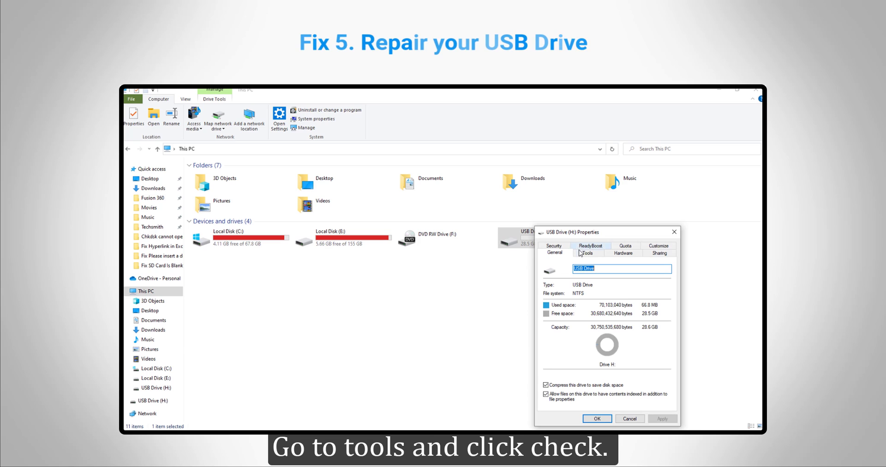
click(586, 252)
click(626, 289)
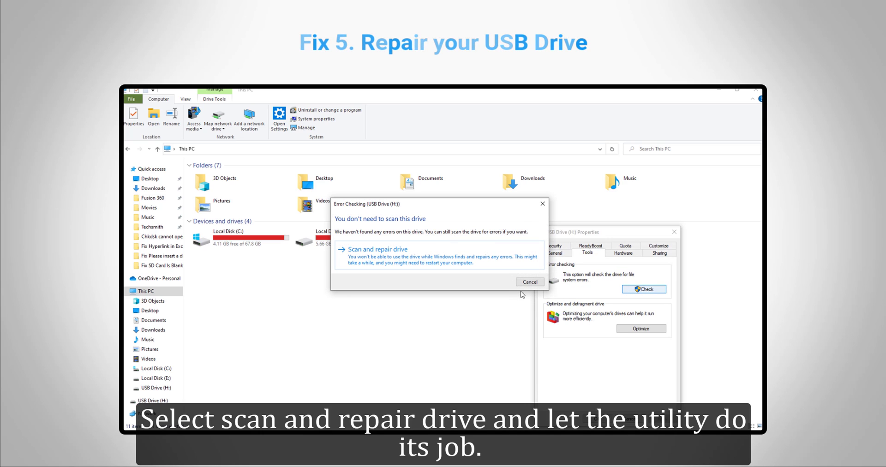
click(433, 267)
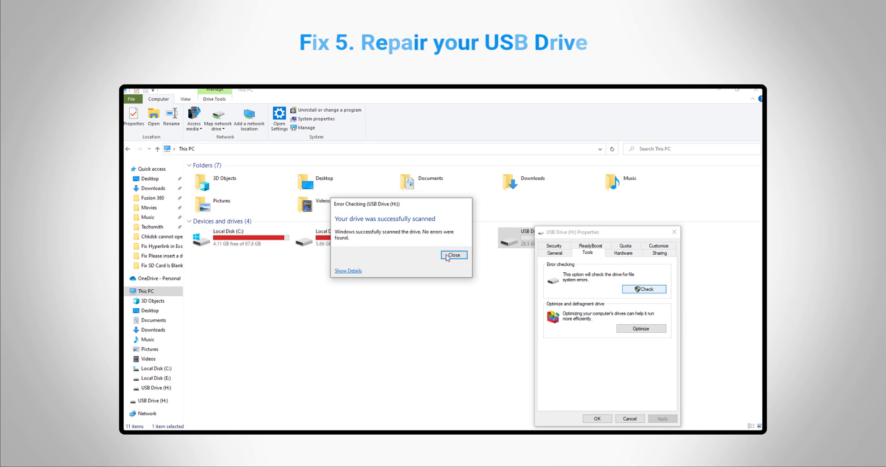
click(449, 256)
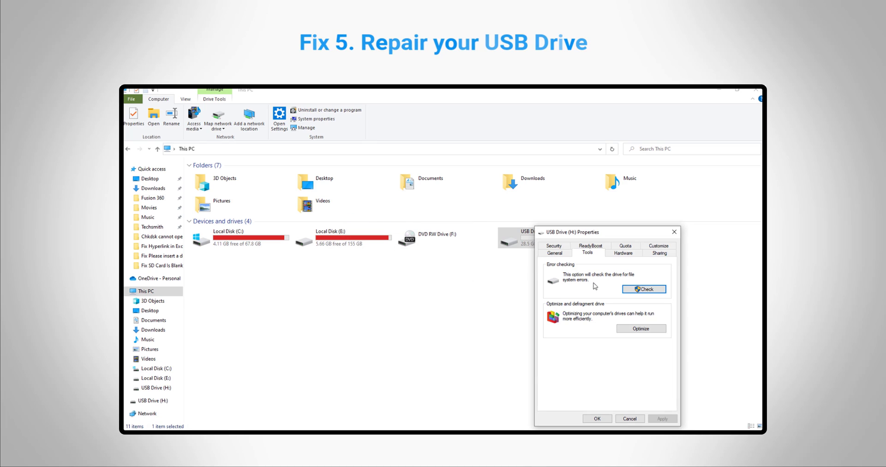
Optimize USB Drive (H:) in Optimize Drives, reaching 0% fragmented.
click(629, 329)
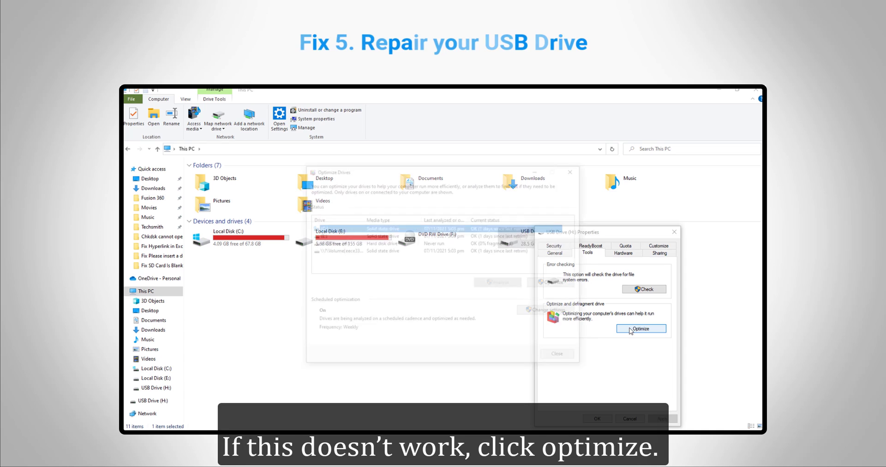
click(345, 244)
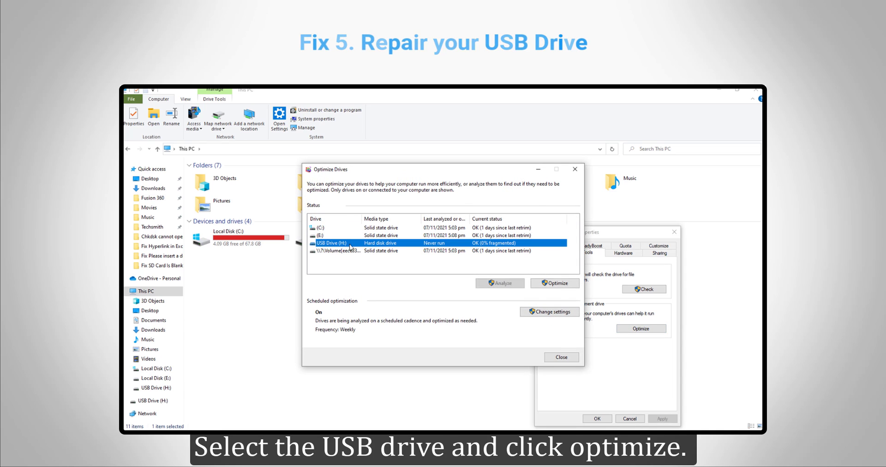
click(540, 284)
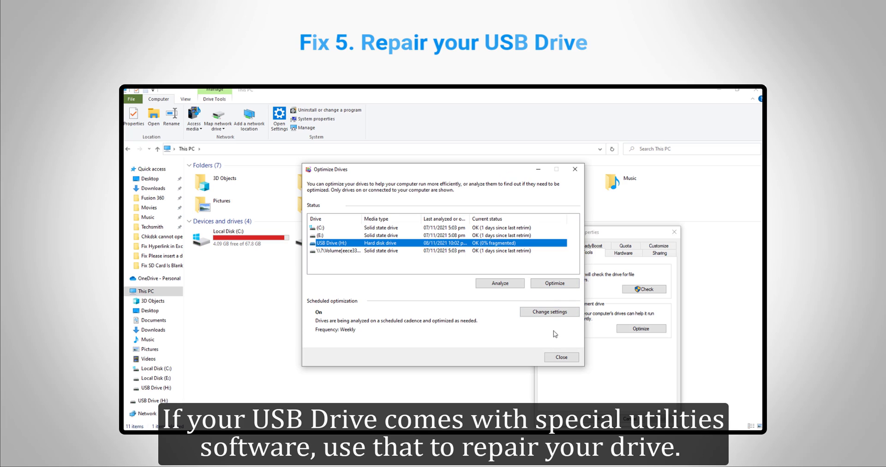
click(562, 358)
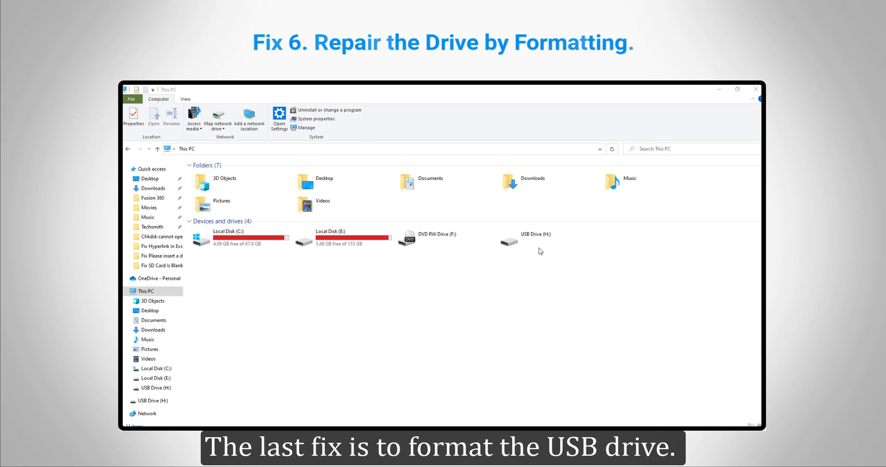
Format USB Drive (H:) as NTFS, confirm the erase, then open the drive to check it.
click(532, 244)
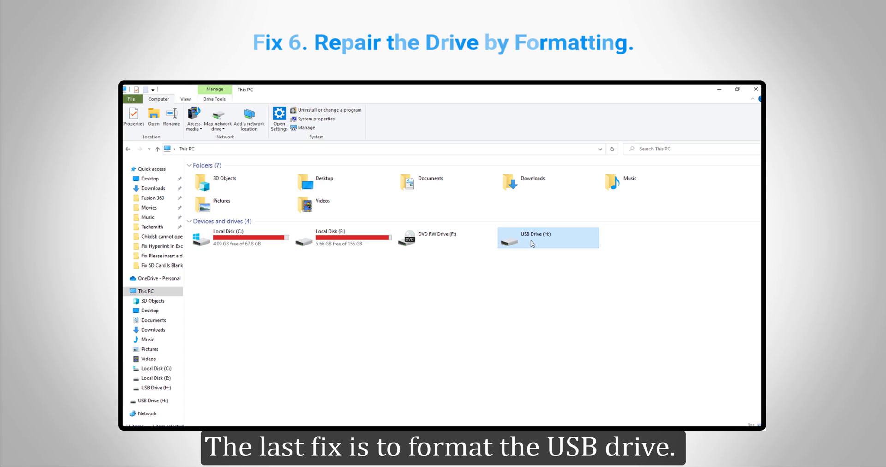
right_click(529, 243)
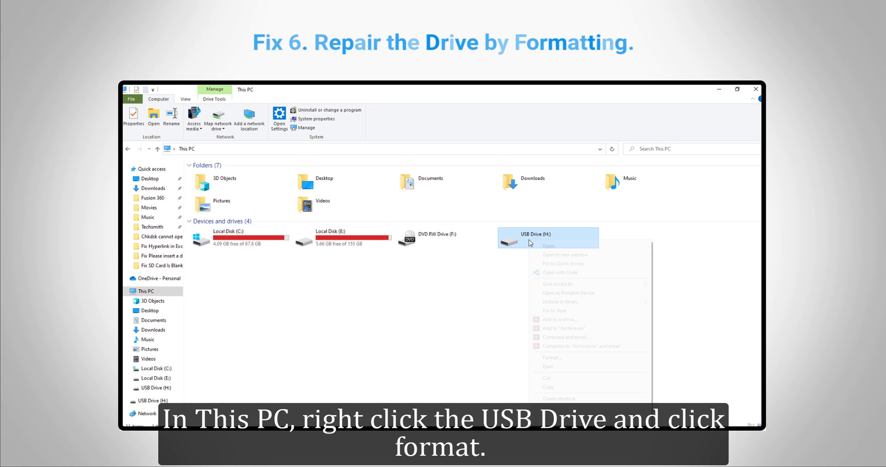
click(571, 360)
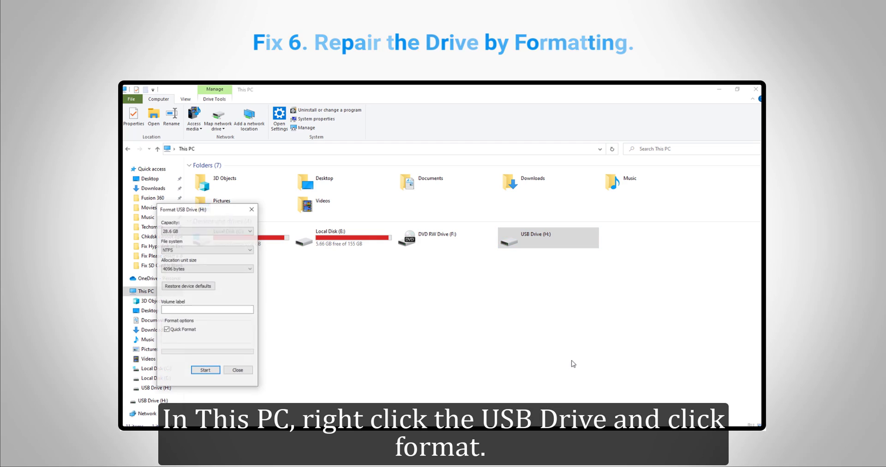
click(185, 250)
click(184, 257)
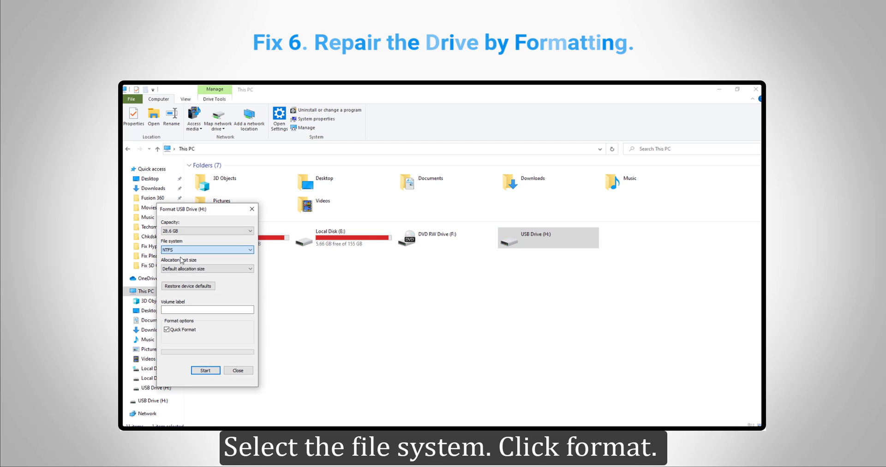
click(205, 372)
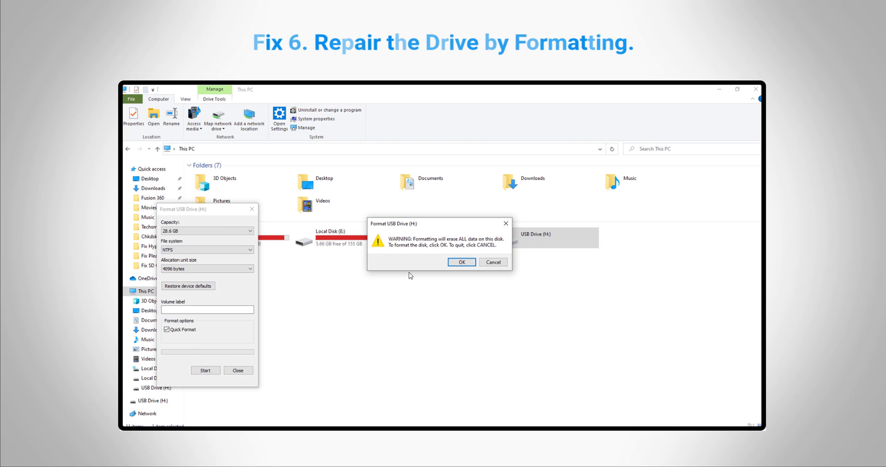
click(457, 262)
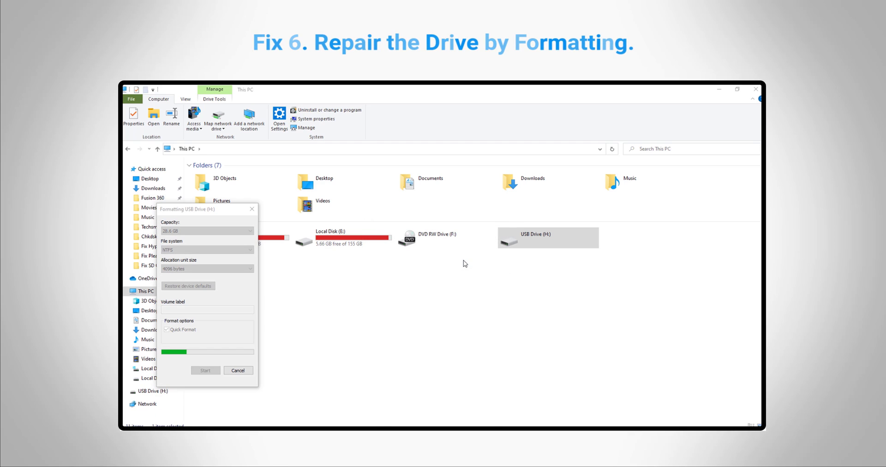
click(492, 261)
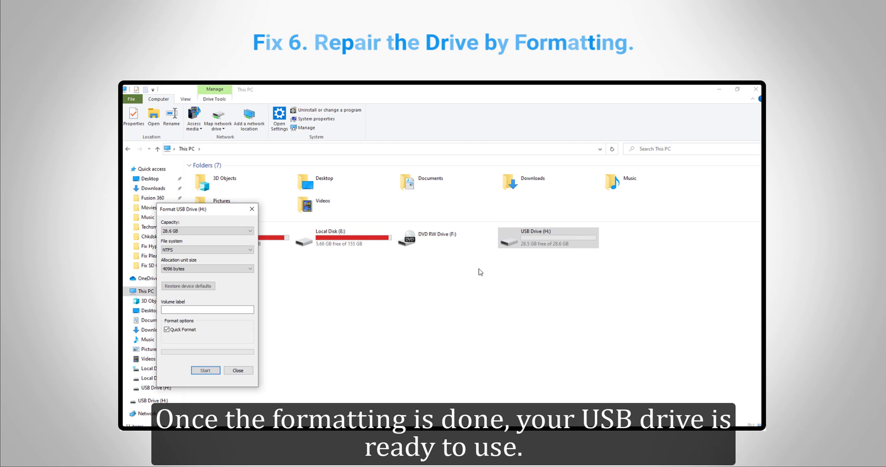
click(238, 371)
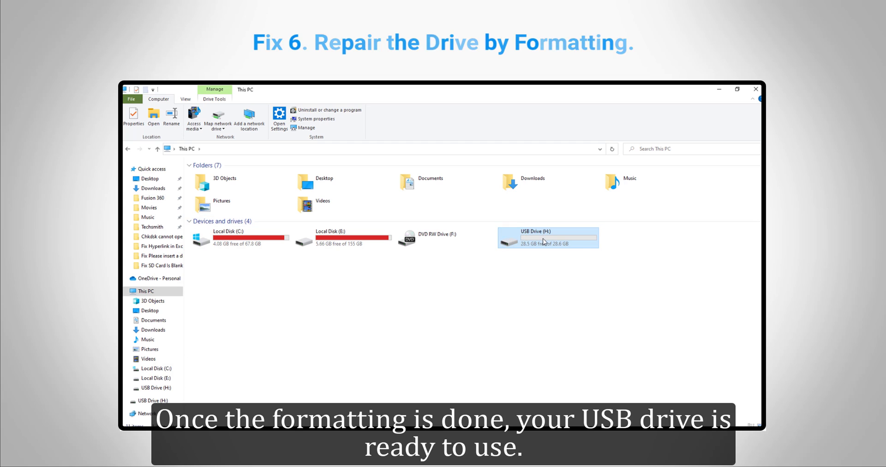
double_click(544, 237)
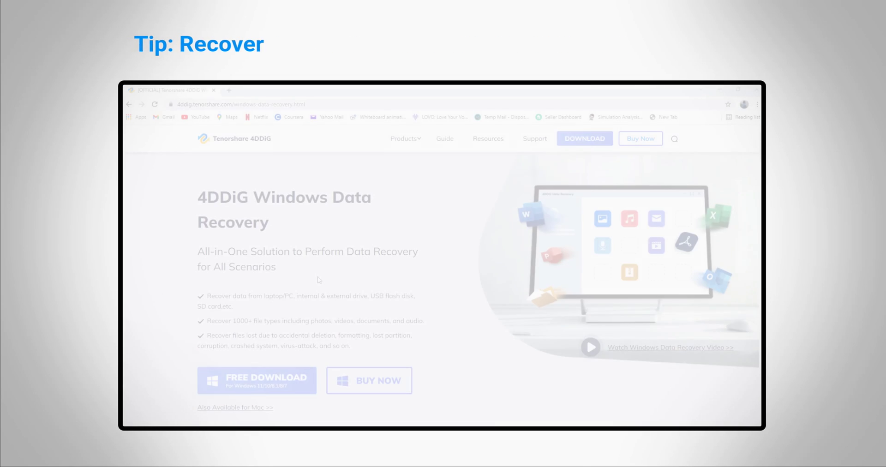
scroll(320, 281, down, 10)
scroll(320, 281, down, 6)
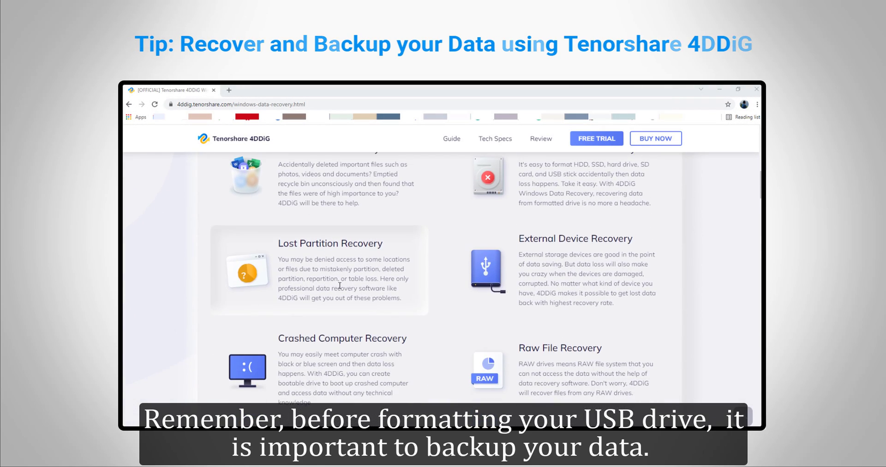
scroll(441, 286, down, 10)
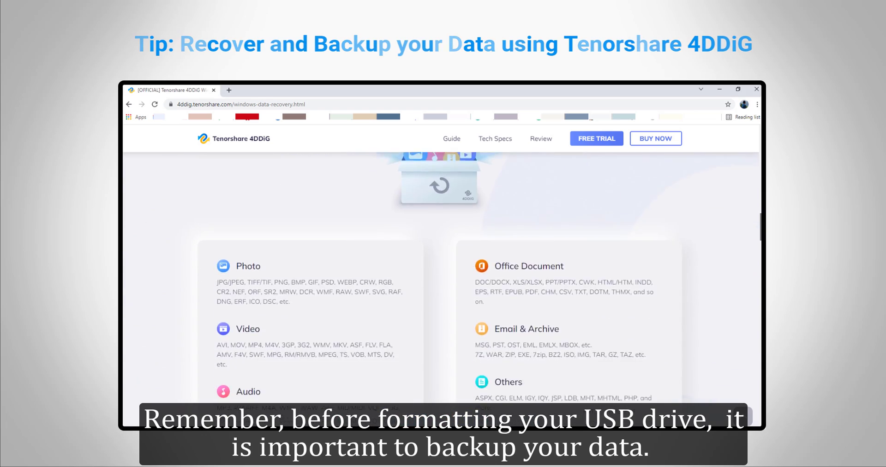
scroll(441, 286, down, 10)
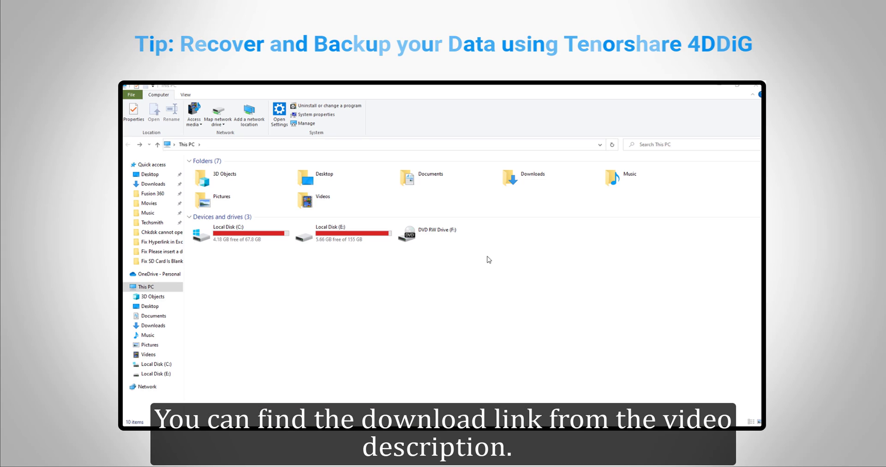
Launch Tenorshare 4DDiG via a 'tenors' search and scan USB Drive (H:).
key(super)
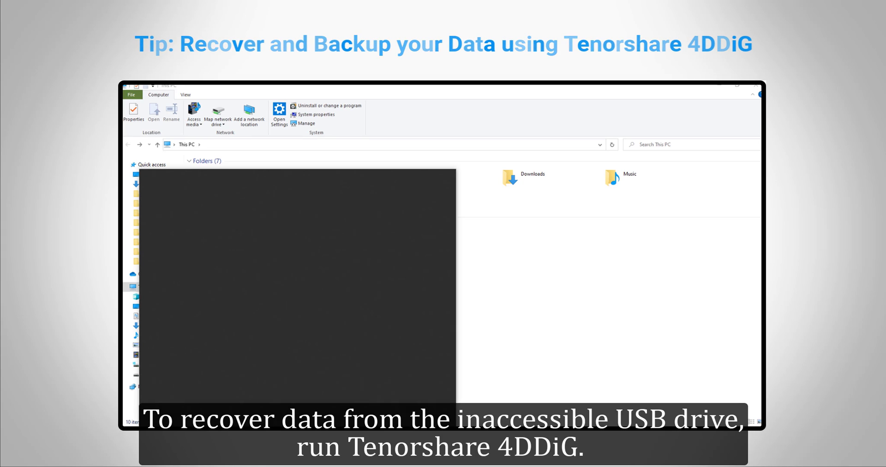
text(tenors)
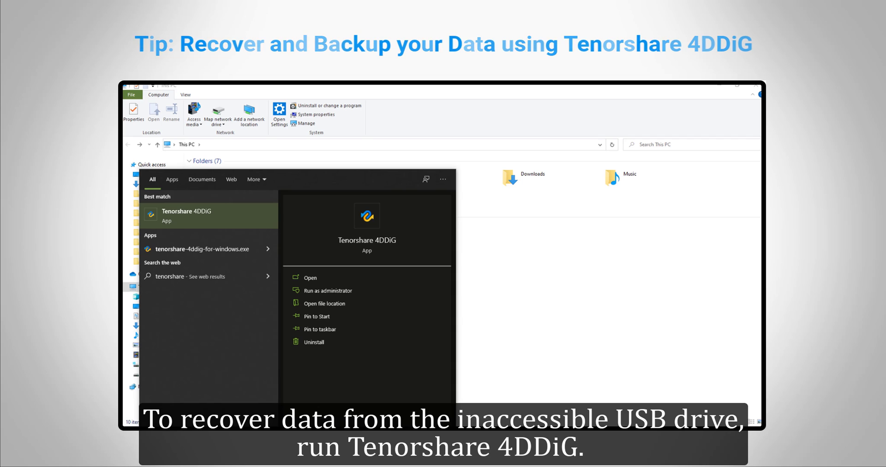
click(241, 217)
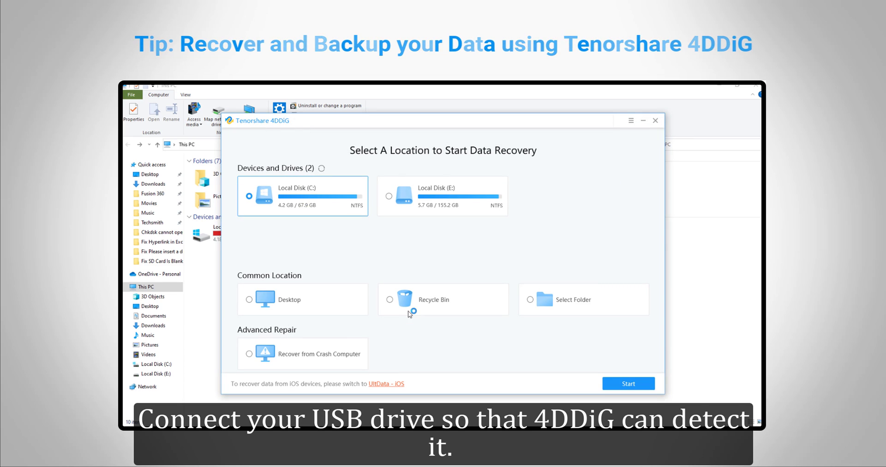
click(309, 201)
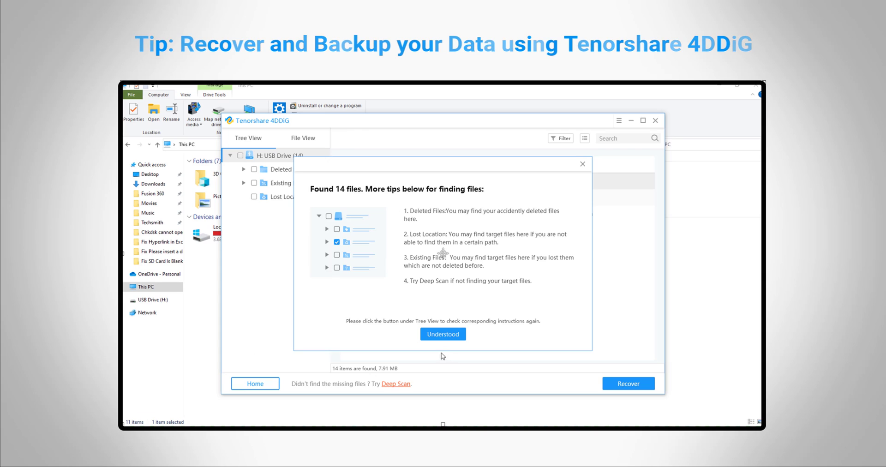
Recover the five PDFs from Deleted Files > Documents to Local Disk (E:) and view them.
click(444, 338)
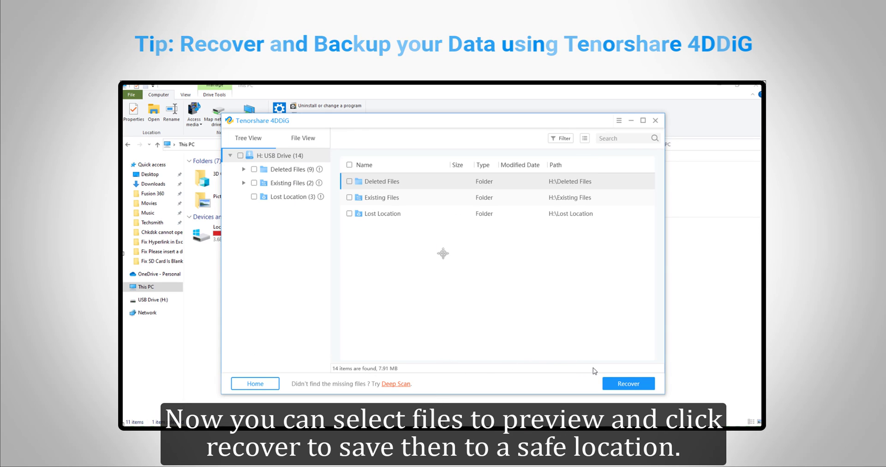
double_click(383, 182)
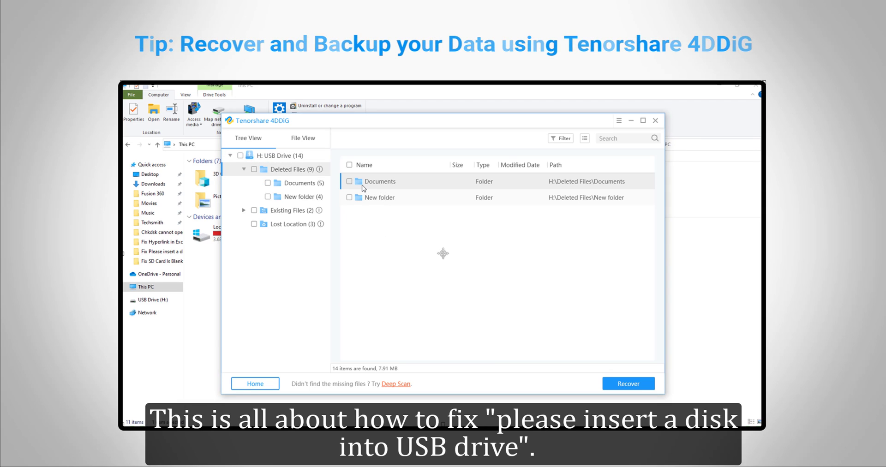
double_click(363, 186)
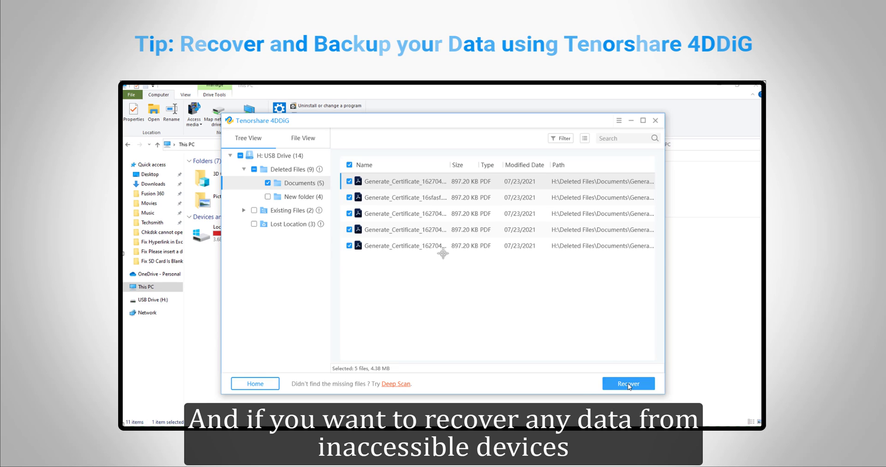
click(630, 385)
click(363, 212)
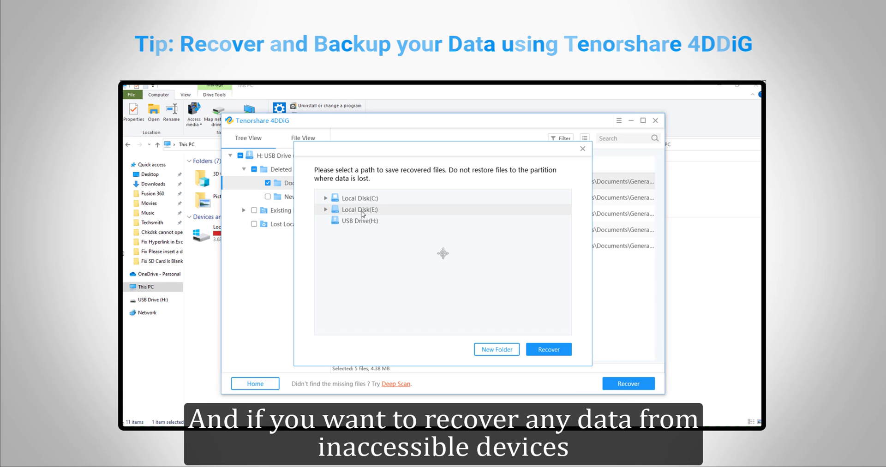
click(551, 350)
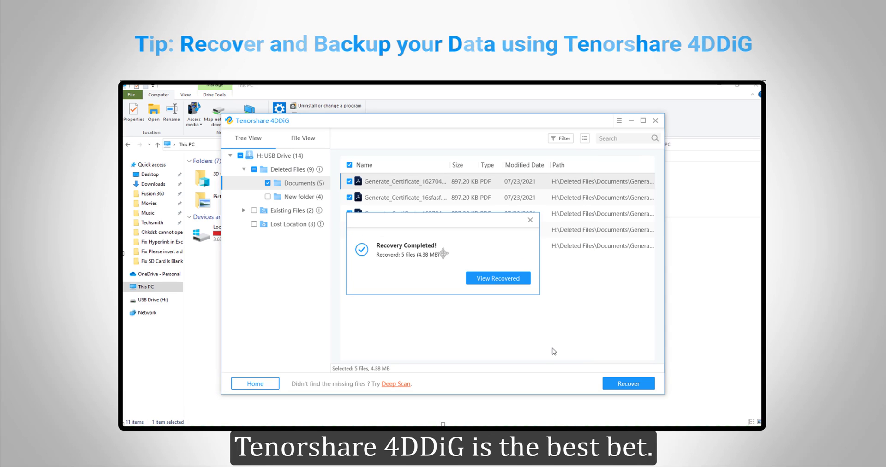
click(494, 281)
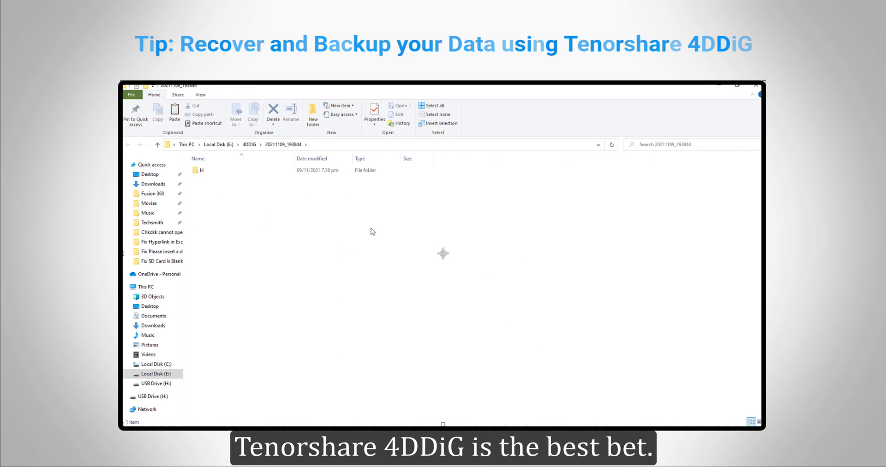
Open the recovered Deleted Files, then Documents folder to list the five Generate_Certificate PDFs.
double_click(239, 174)
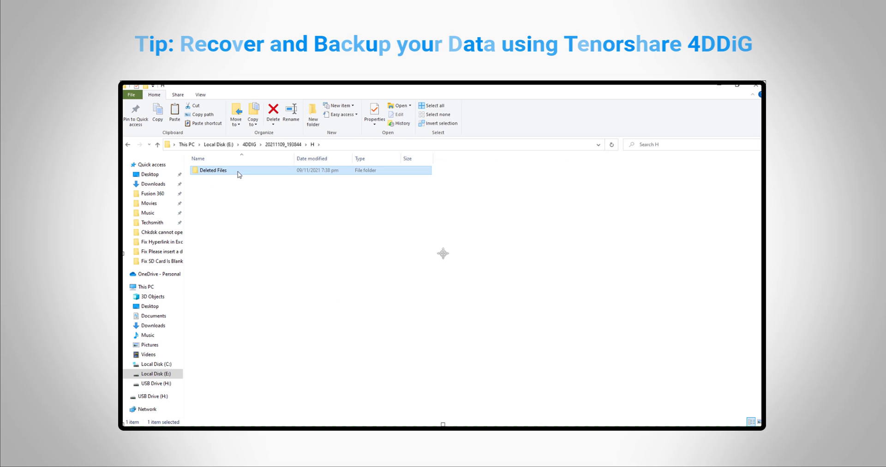
double_click(239, 173)
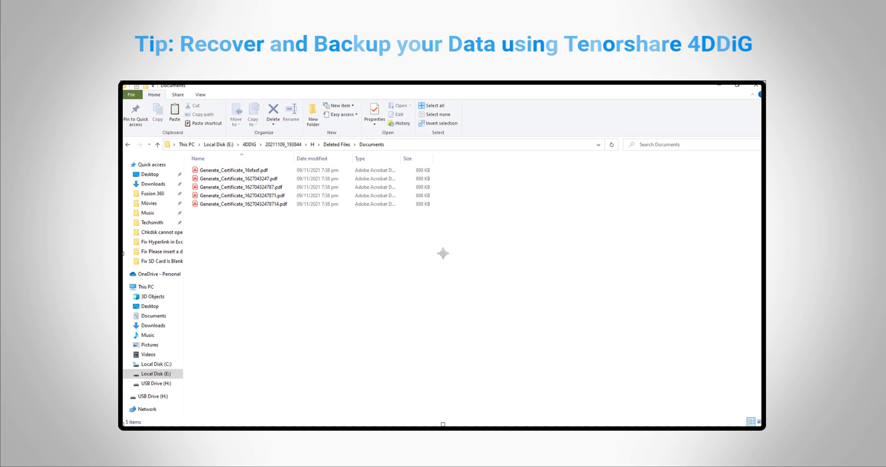